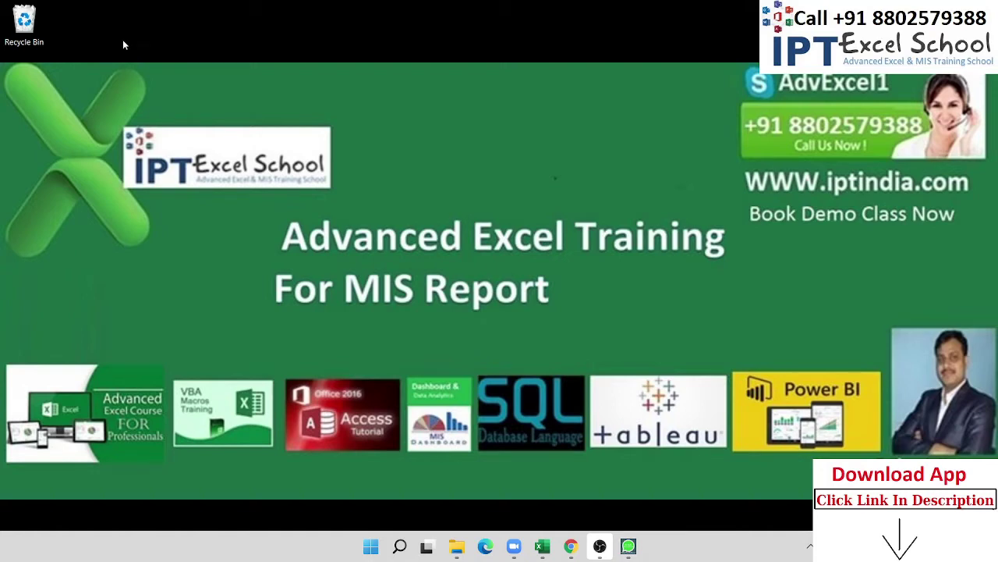
Step: Google 'sql server' in a new Chrome tab and open the SQL Server Downloads | Microsoft result
{"action": "left_click", "coordinate": [572, 551]}
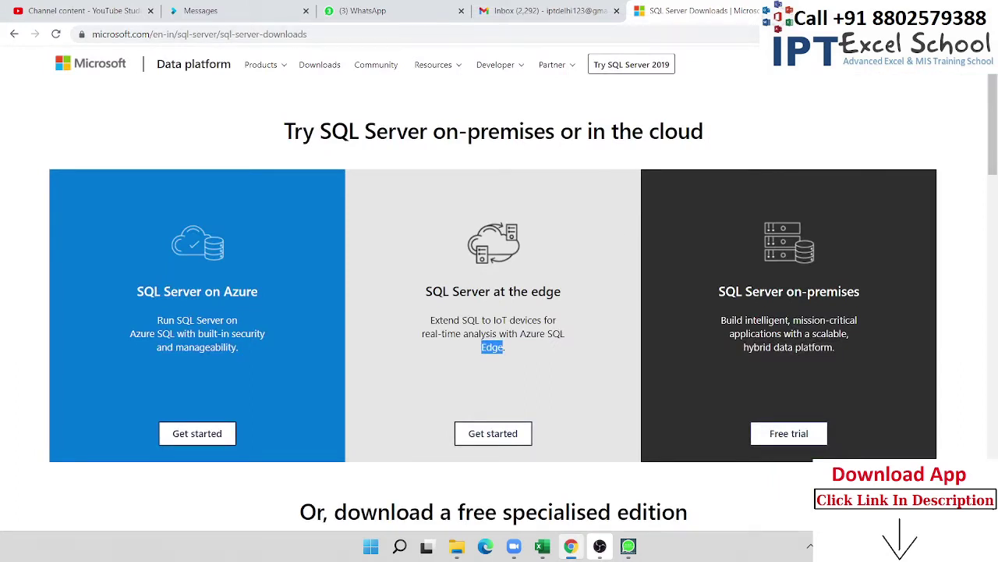
{"action": "key", "text": "ctrl+t"}
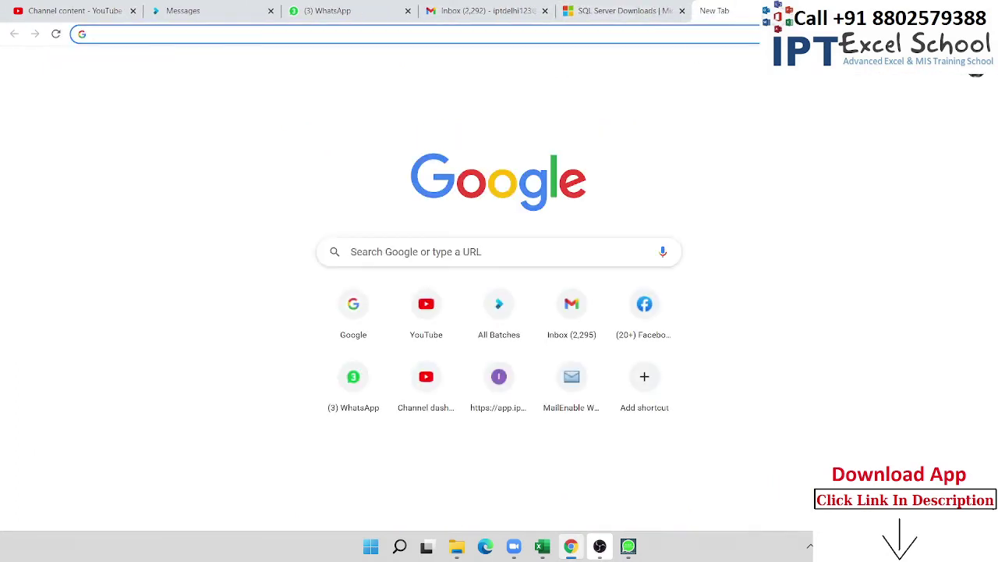
{"action": "type", "text": "goo"}
{"action": "key", "text": "Return"}
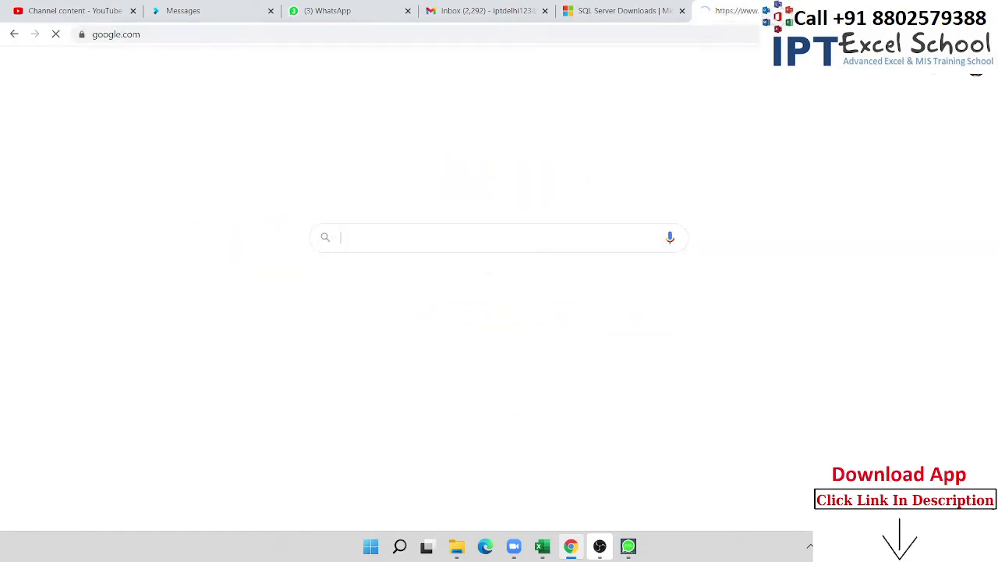
{"action": "type", "text": "sql "}
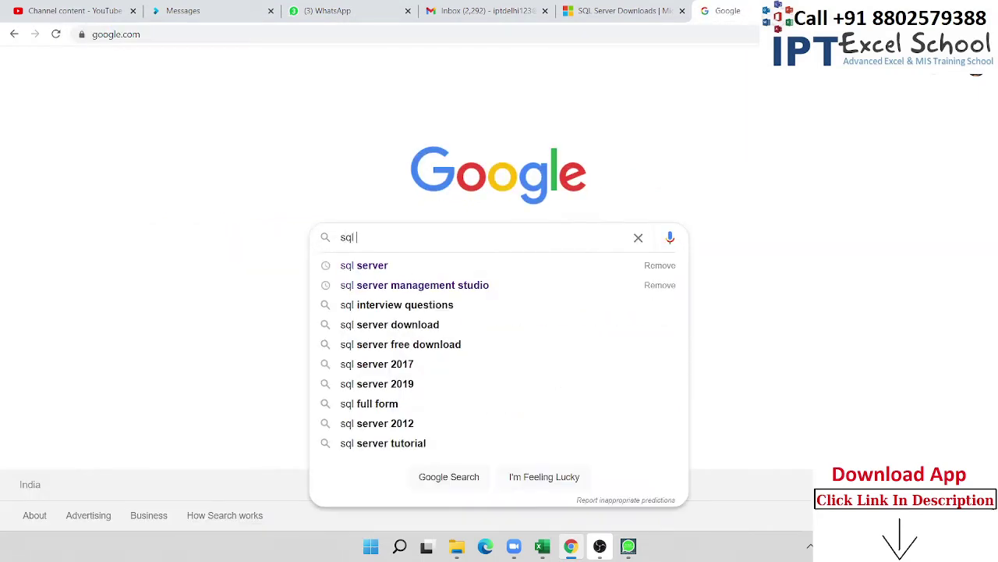
{"action": "type", "text": "server"}
{"action": "key", "text": "Return"}
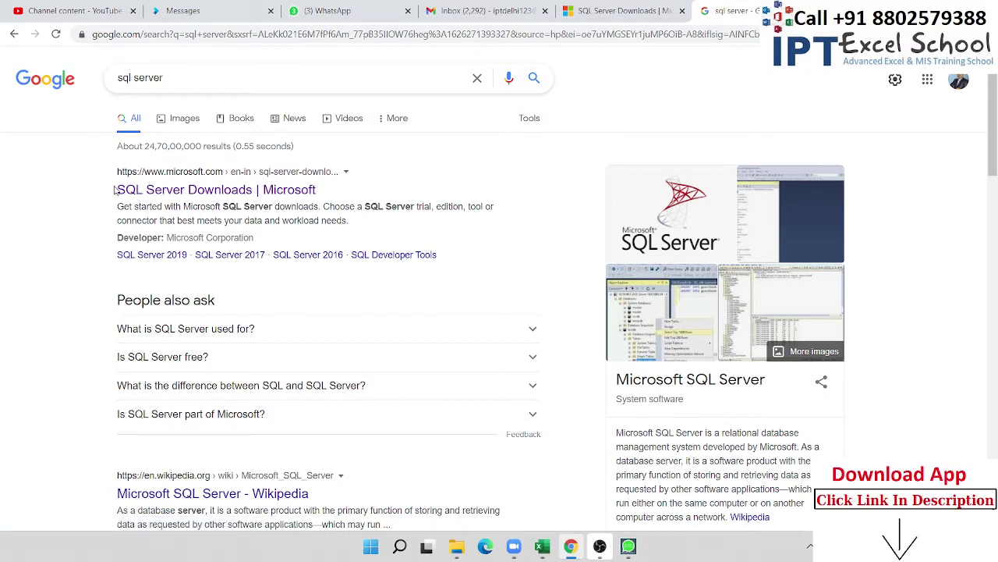
{"action": "left_click_drag", "start_coordinate": [116, 190], "coordinate": [316, 190]}
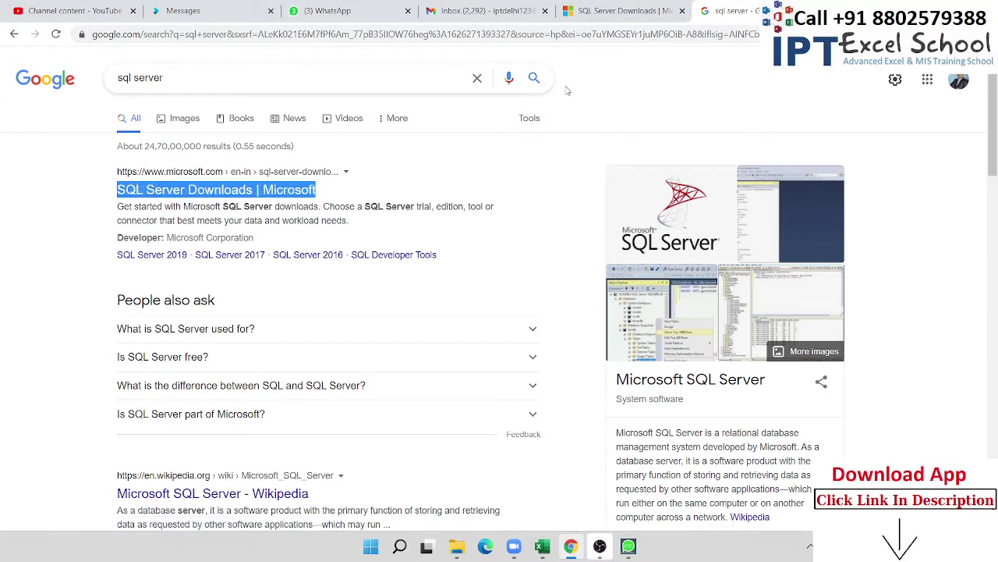
{"action": "left_click", "coordinate": [162, 170]}
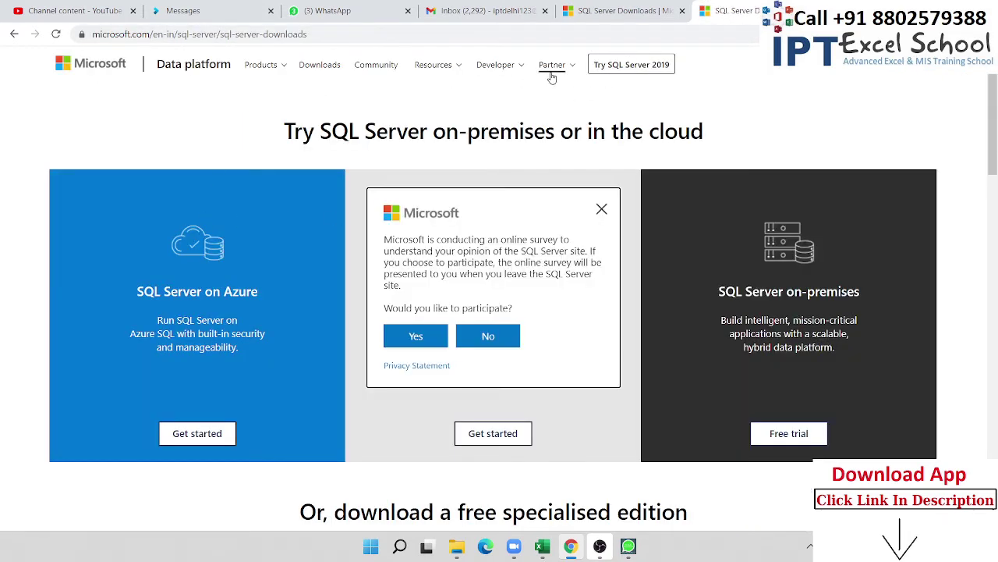
Step: Dismiss the survey popup and scroll through the SQL Server Downloads page
{"action": "left_click", "coordinate": [321, 75]}
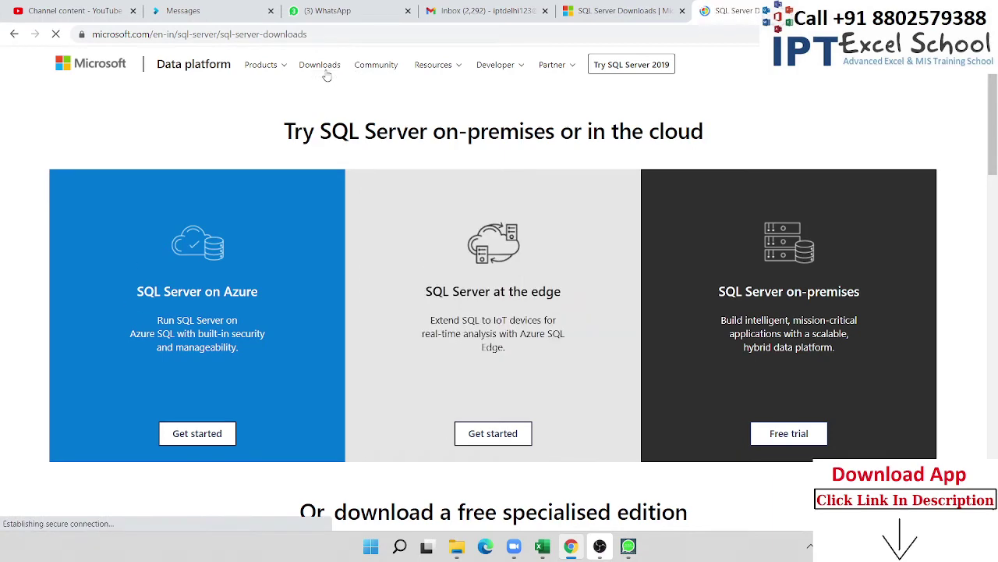
{"action": "scroll", "coordinate": [308, 111], "scroll_direction": "down", "scroll_amount": 4}
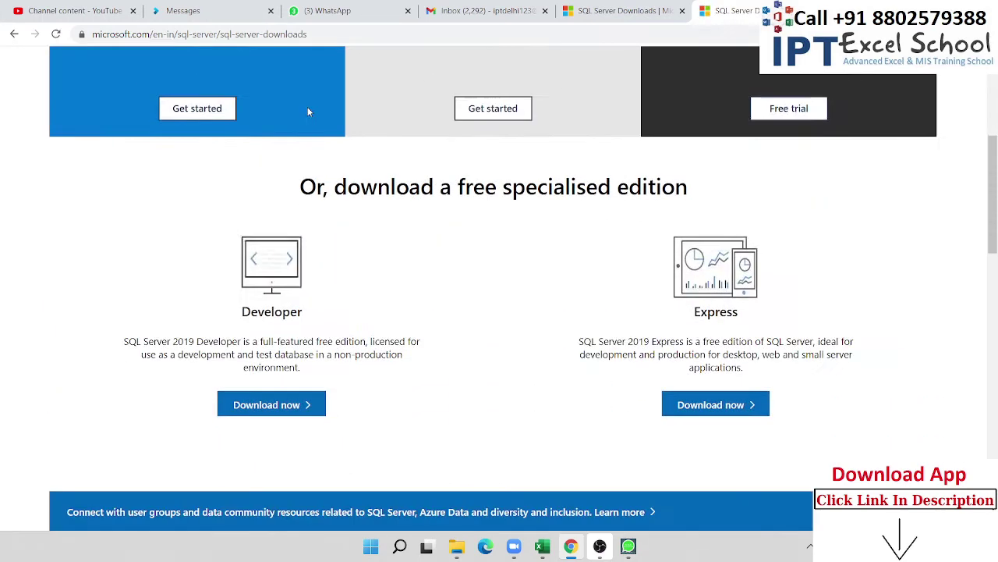
{"action": "scroll", "coordinate": [308, 112], "scroll_direction": "up", "scroll_amount": 4}
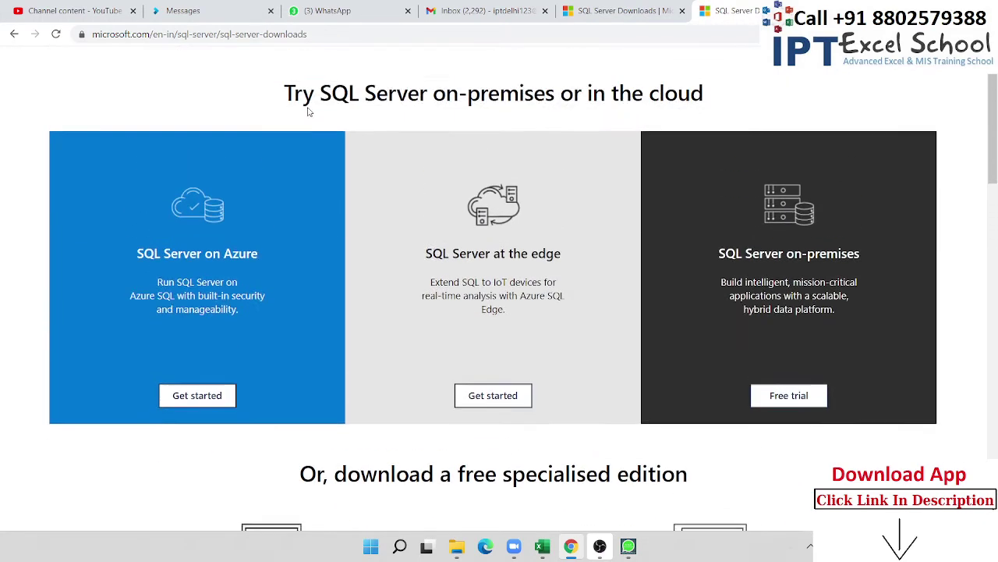
{"action": "scroll", "coordinate": [139, 216], "scroll_direction": "down", "scroll_amount": 2}
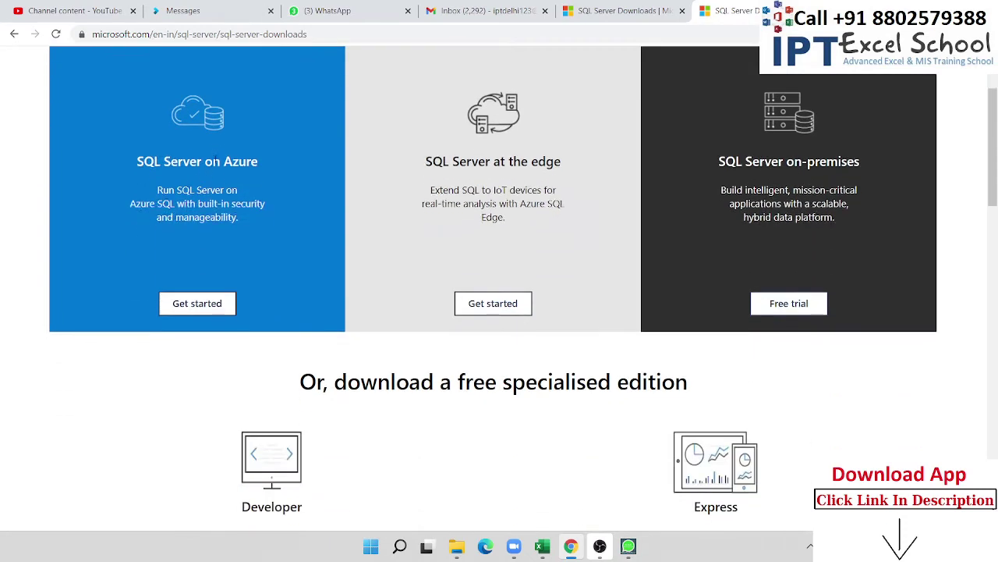
Step: Highlight the 'SQL Server at the edge' and 'SQL Server on-premises' headings
{"action": "double_click", "coordinate": [500, 161]}
{"action": "triple_click", "coordinate": [750, 161]}
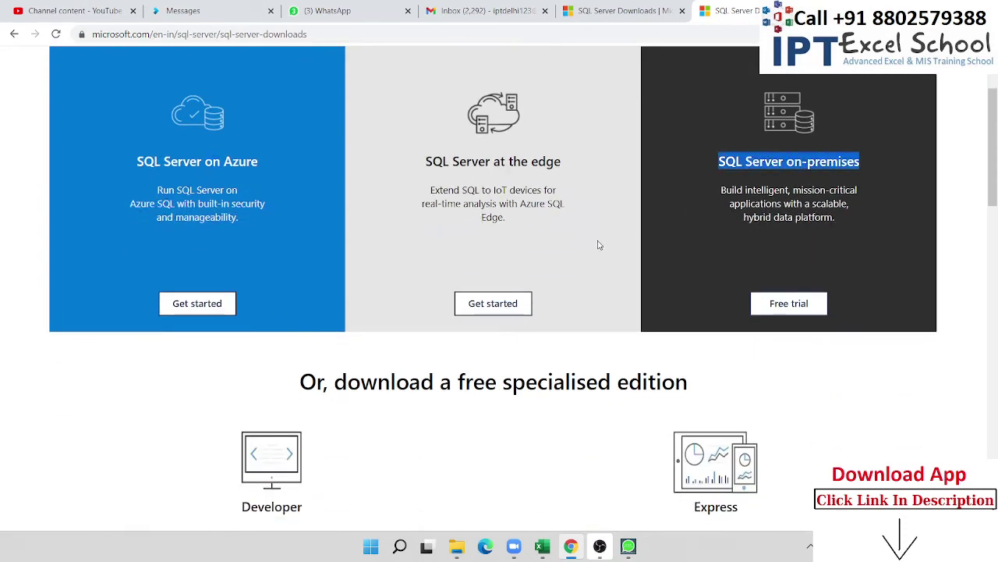
{"action": "left_click", "coordinate": [243, 273]}
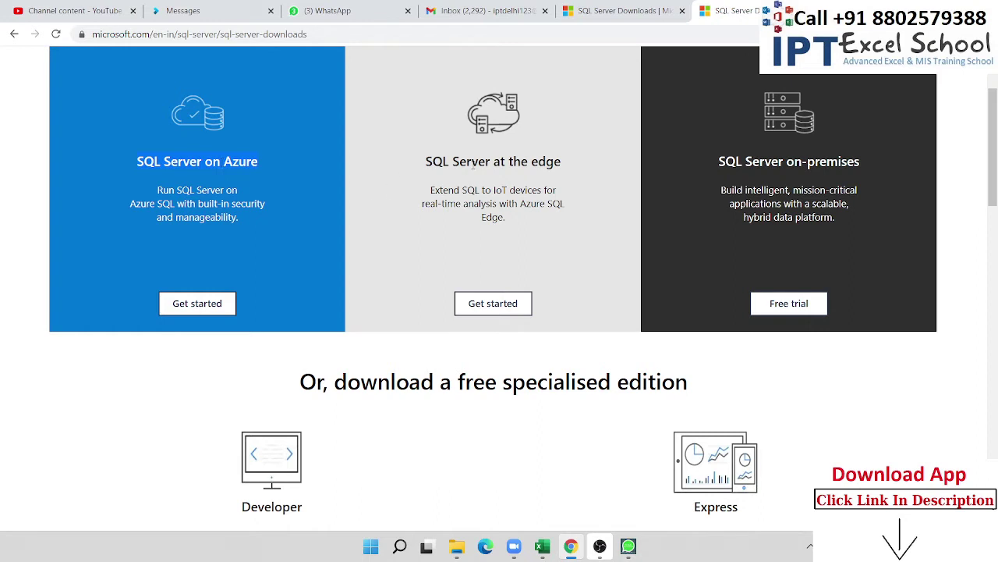
{"action": "triple_click", "coordinate": [475, 162]}
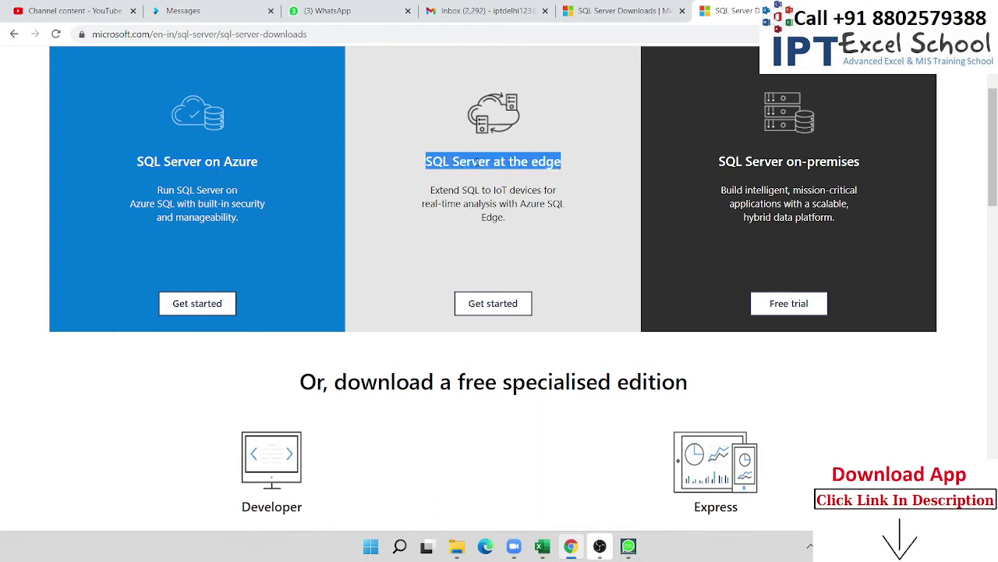
{"action": "left_click_drag", "start_coordinate": [476, 162], "coordinate": [464, 114]}
{"action": "double_click", "coordinate": [823, 164]}
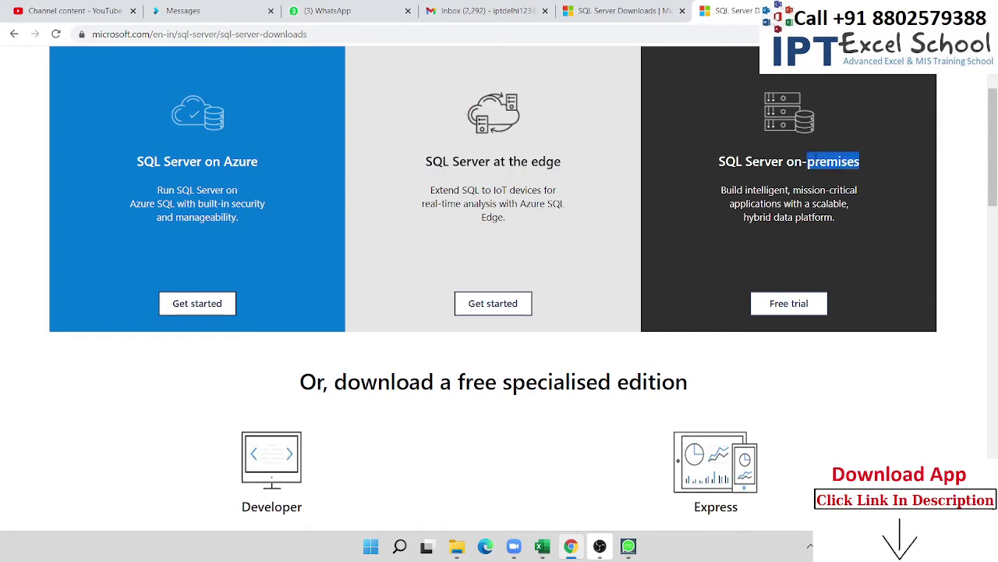
Step: Scroll to the free specialised editions section and highlight words in its heading
{"action": "scroll", "coordinate": [475, 203], "scroll_direction": "down", "scroll_amount": 3}
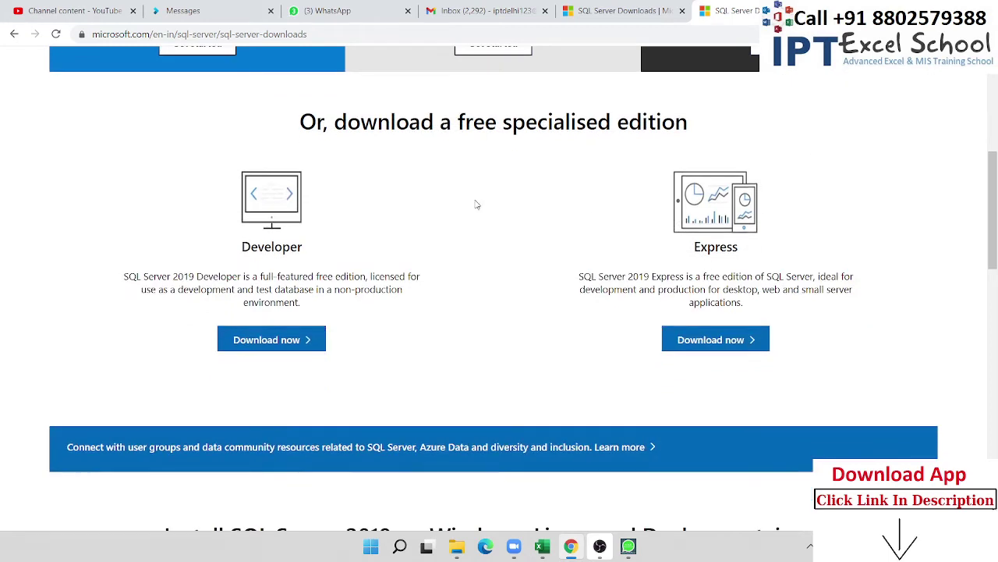
{"action": "double_click", "coordinate": [312, 121]}
{"action": "left_click", "coordinate": [312, 122]}
{"action": "double_click", "coordinate": [384, 122]}
{"action": "left_click", "coordinate": [384, 122]}
{"action": "double_click", "coordinate": [555, 122]}
{"action": "double_click", "coordinate": [652, 122]}
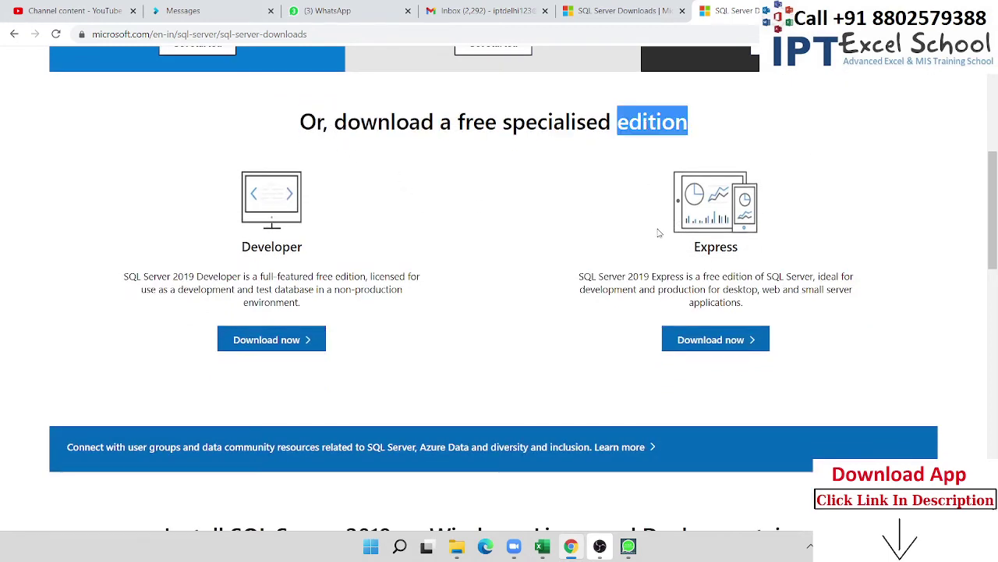
Step: Download the Express edition installer SQL2019-SSEI-Expr.exe (6.1 MB)
{"action": "double_click", "coordinate": [712, 276]}
{"action": "double_click", "coordinate": [715, 246]}
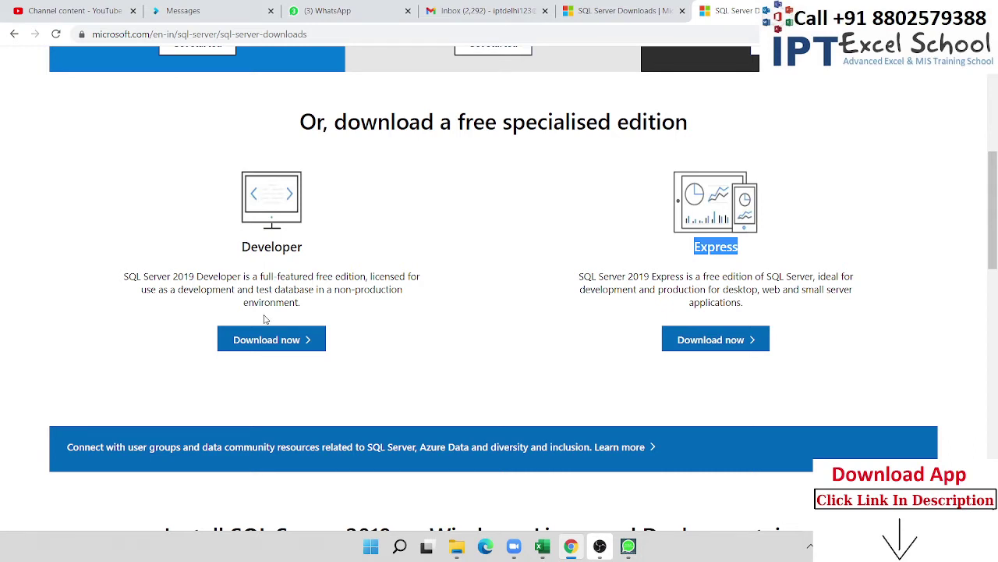
{"action": "double_click", "coordinate": [691, 276]}
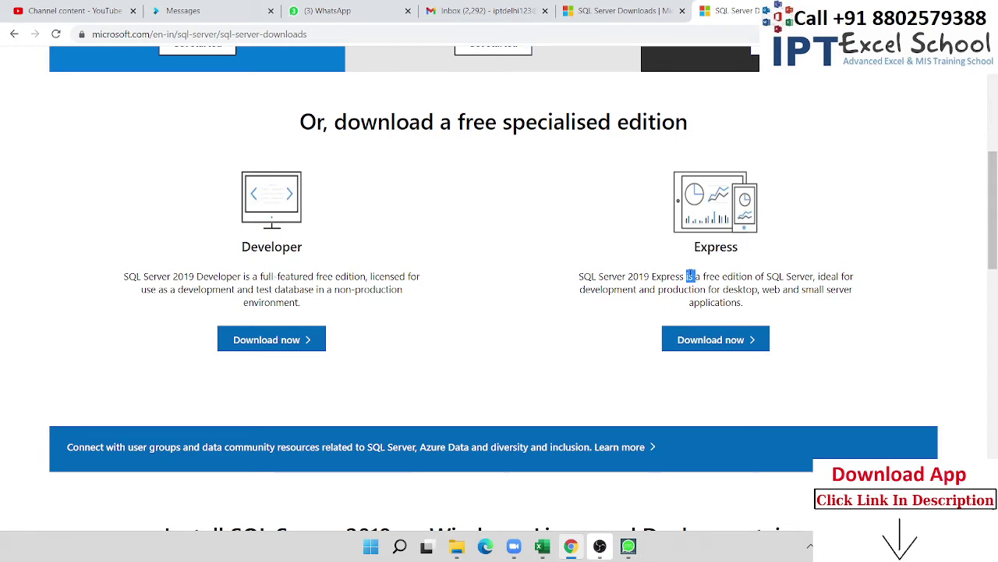
{"action": "left_click", "coordinate": [716, 343]}
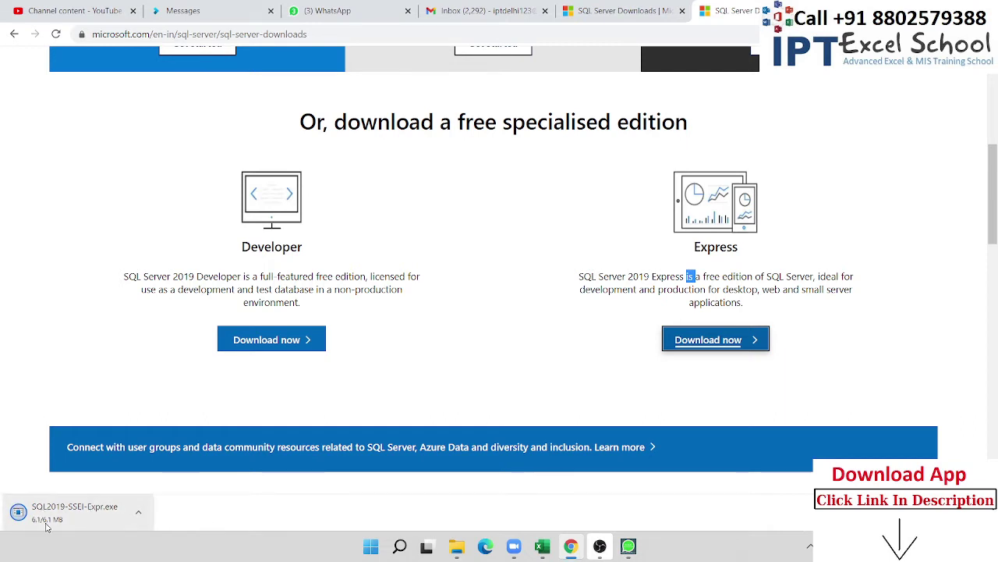
Step: Run the downloaded SQL2019-SSEI-Expr.exe and approve the UAC prompt
{"action": "left_click", "coordinate": [66, 524]}
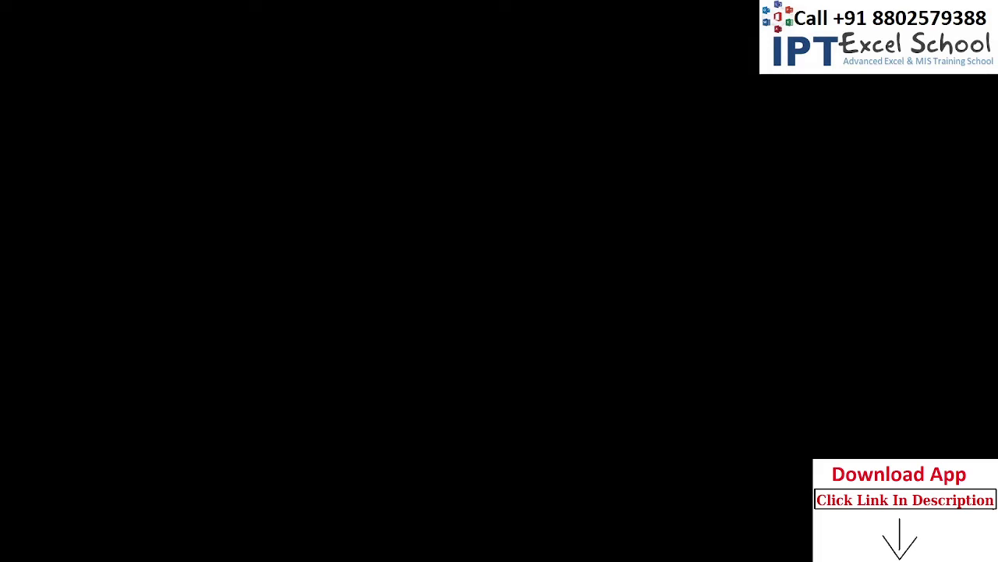
{"action": "left_click", "coordinate": [403, 360]}
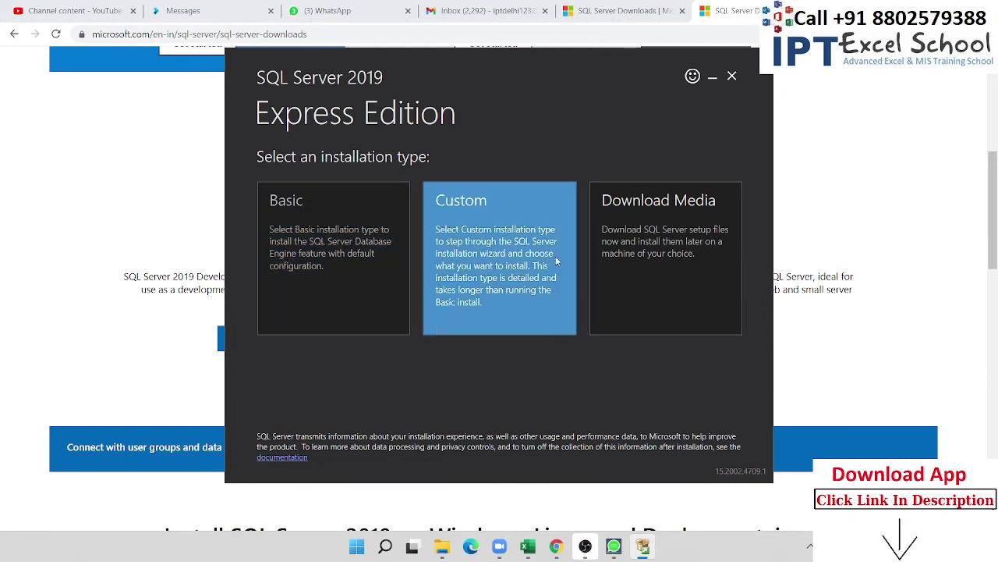
Step: Choose Download Media and download the English Express Advanced package (796 MB) to Downloads
{"action": "left_click", "coordinate": [643, 305]}
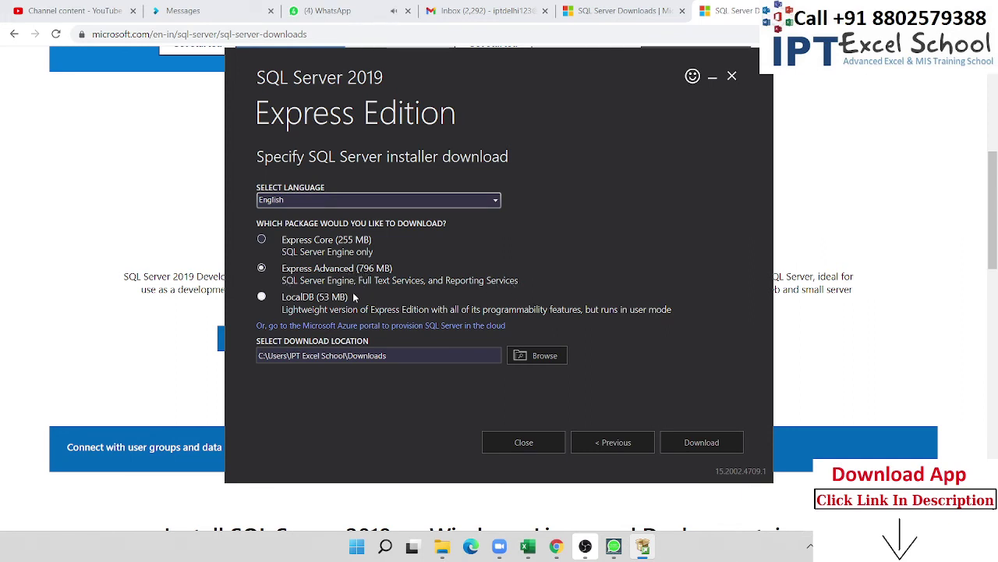
{"action": "left_click", "coordinate": [262, 357]}
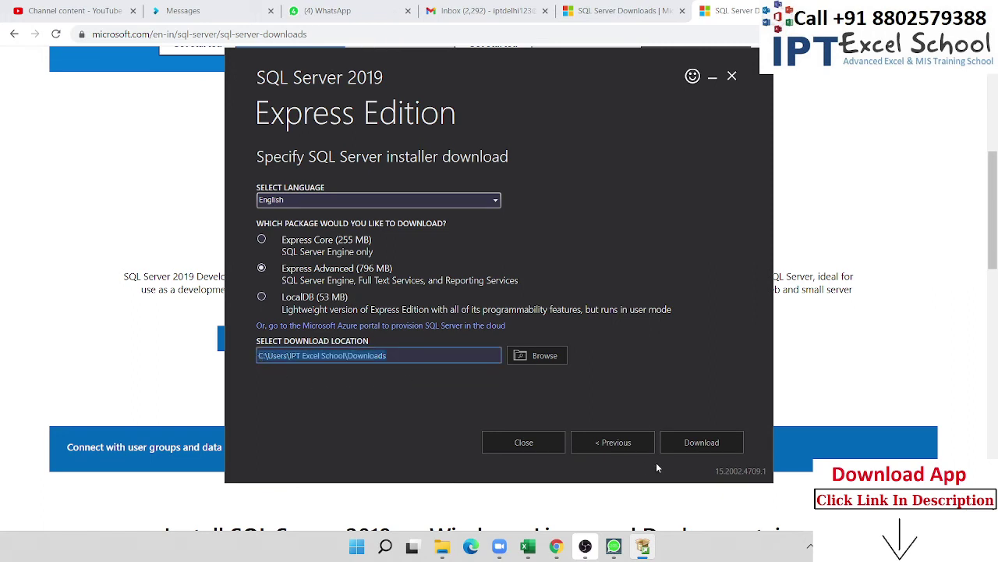
{"action": "left_click", "coordinate": [709, 446]}
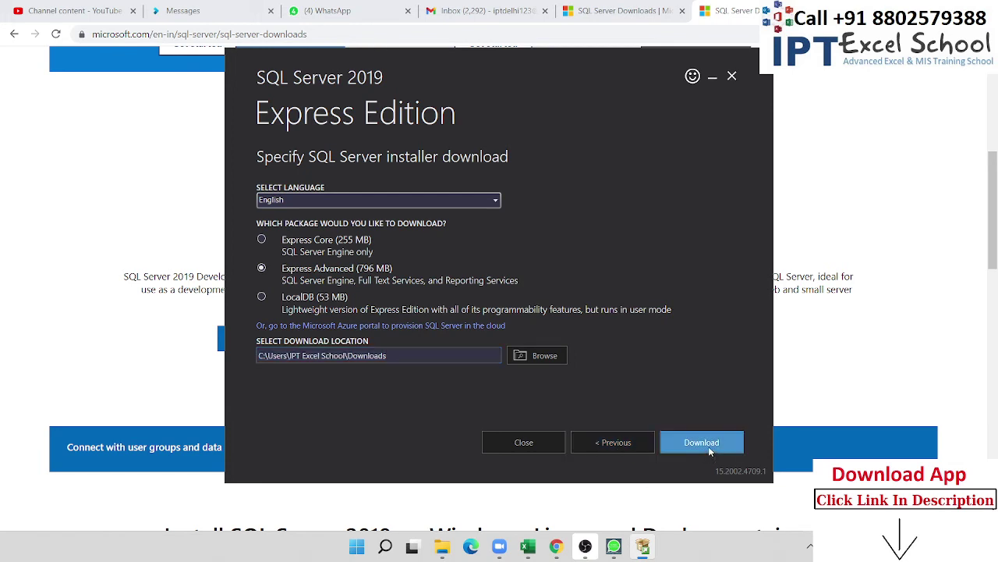